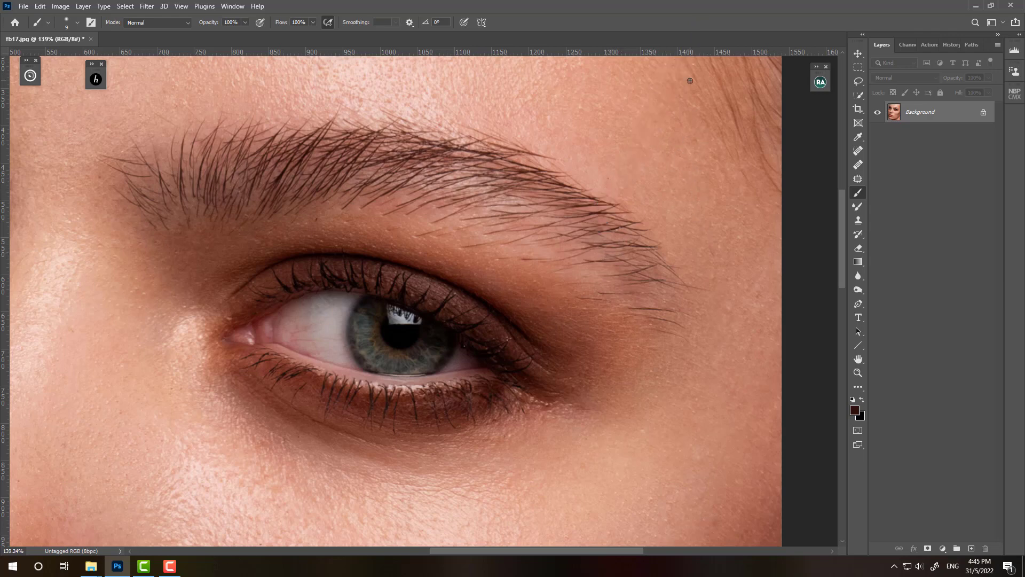
Create a new layer named "long may" above the Background
{"action": "key", "text": "shift+b"}
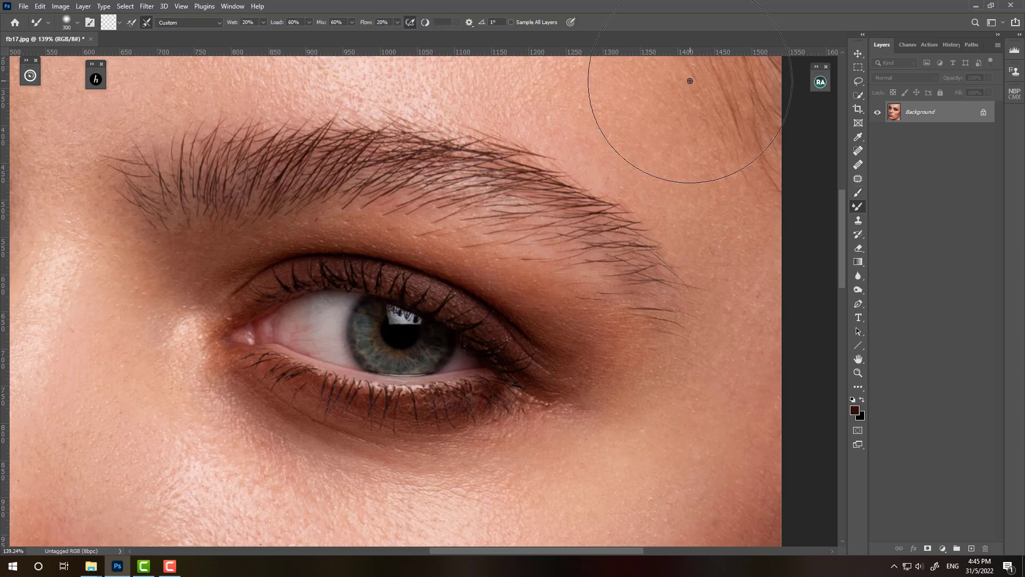
{"action": "key", "text": "ctrl+shift+n"}
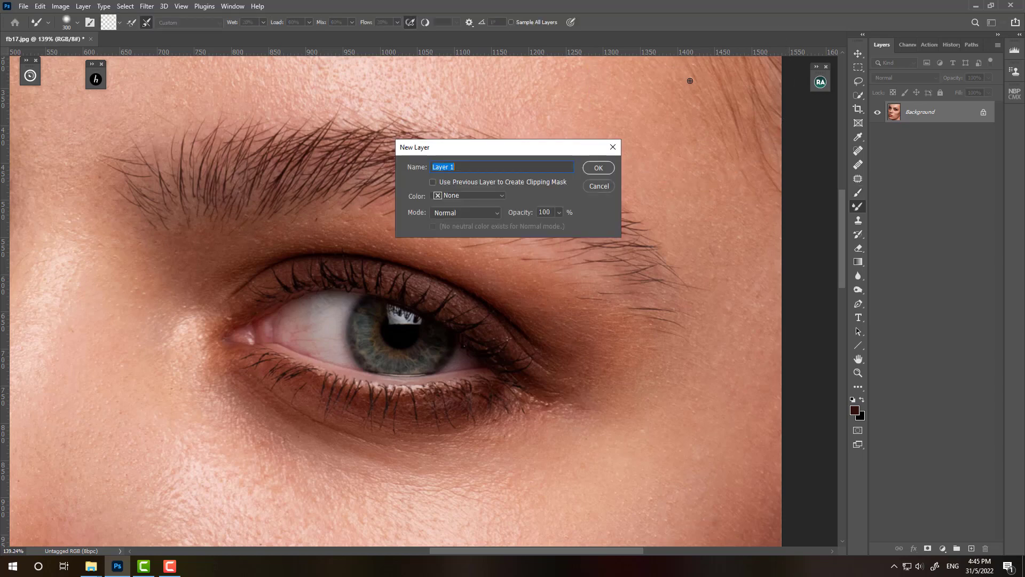
{"action": "type", "text": "long may"}
{"action": "key", "text": "Return"}
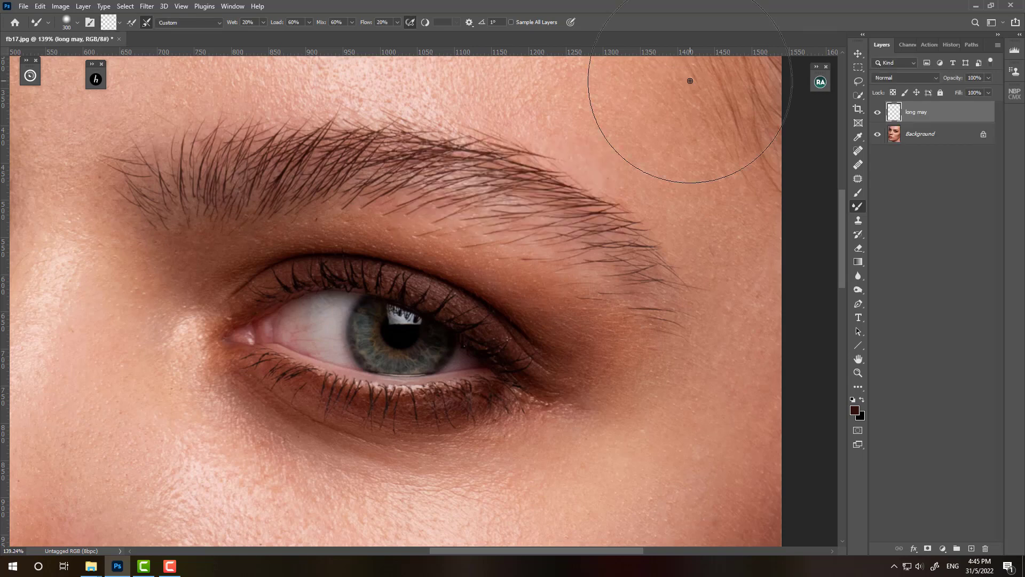
Confirm dark brown 30110b as the foreground color and switch to the regular Brush tool
{"action": "left_click", "coordinate": [854, 410]}
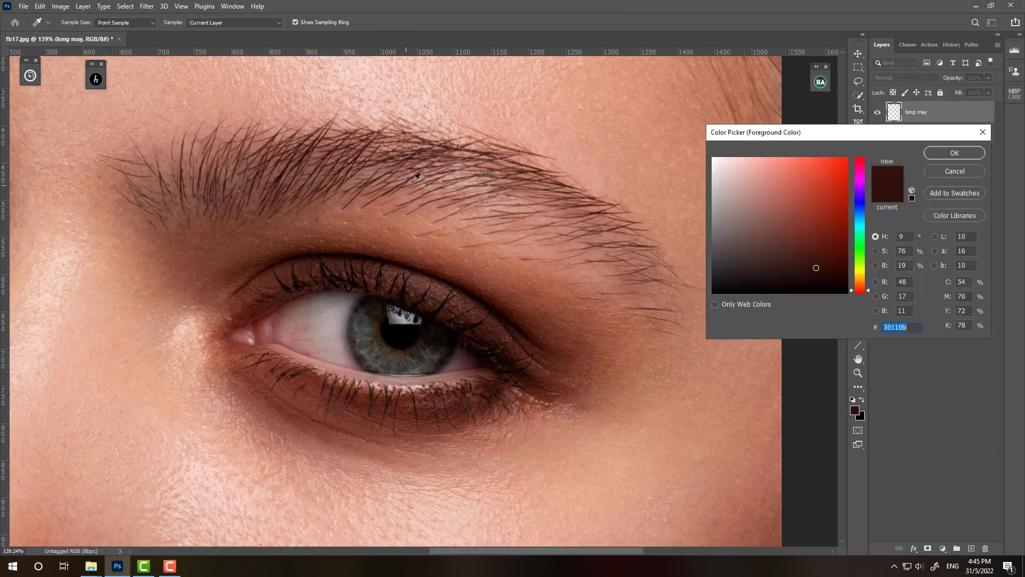
{"action": "left_click", "coordinate": [954, 153]}
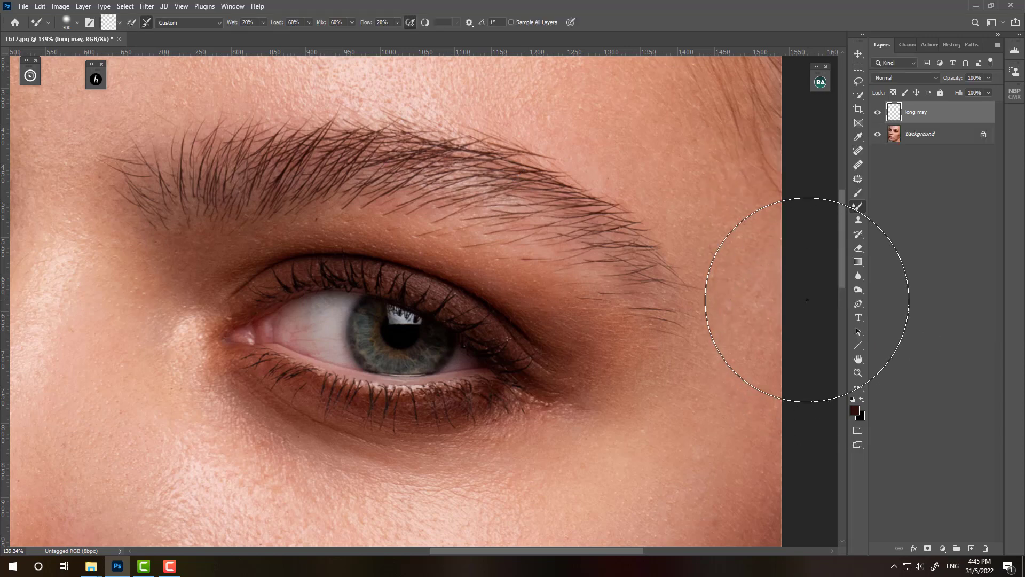
{"action": "key", "text": "shift+b"}
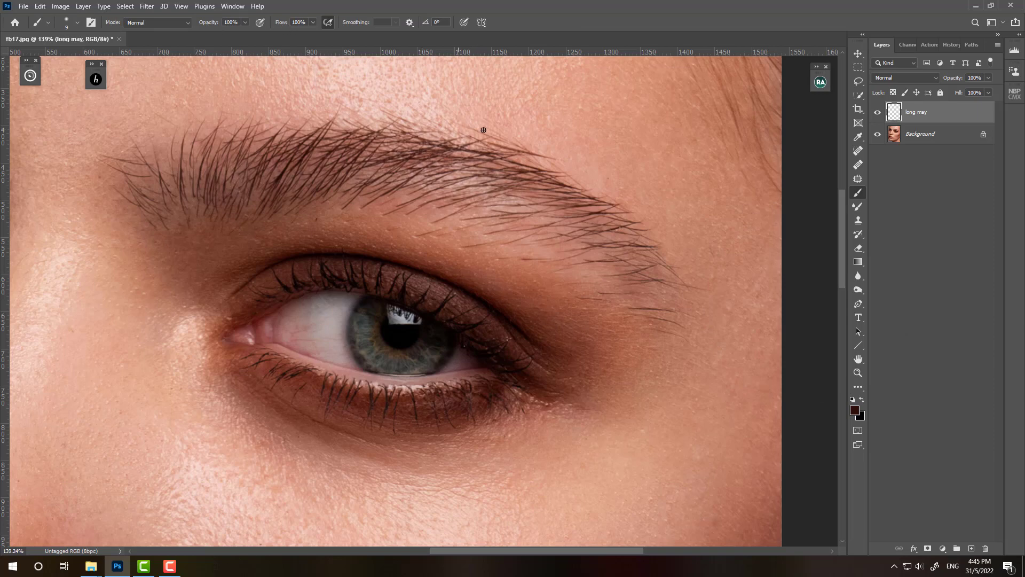
Paint a few test hair strokes on the skin above the eyebrow's outer half and undo them all
{"action": "scroll", "coordinate": [485, 136], "scroll_direction": "up", "scroll_amount": 1}
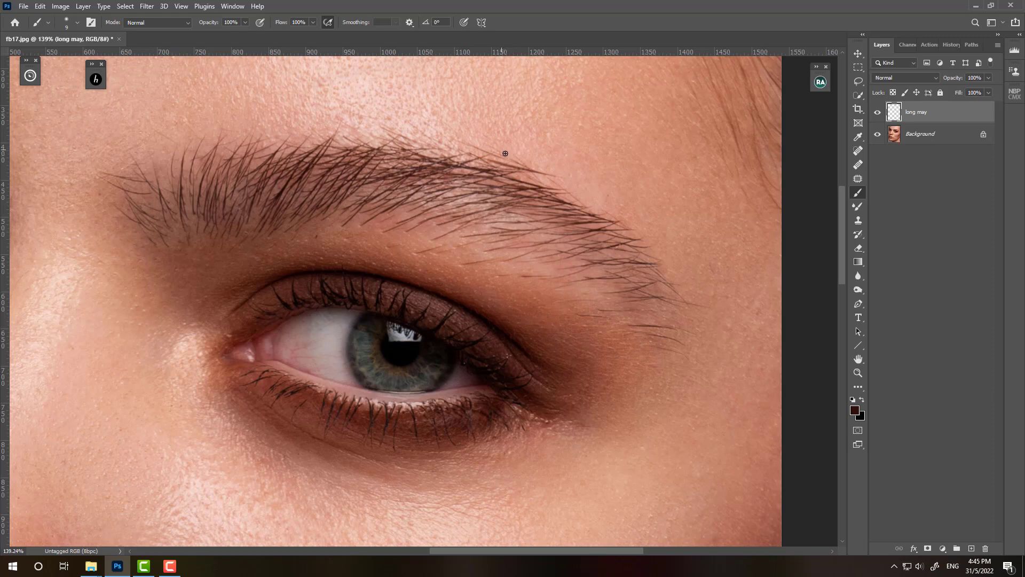
{"action": "left_click_drag", "start_coordinate": [496, 140], "coordinate": [572, 111]}
{"action": "left_click_drag", "start_coordinate": [537, 144], "coordinate": [612, 113]}
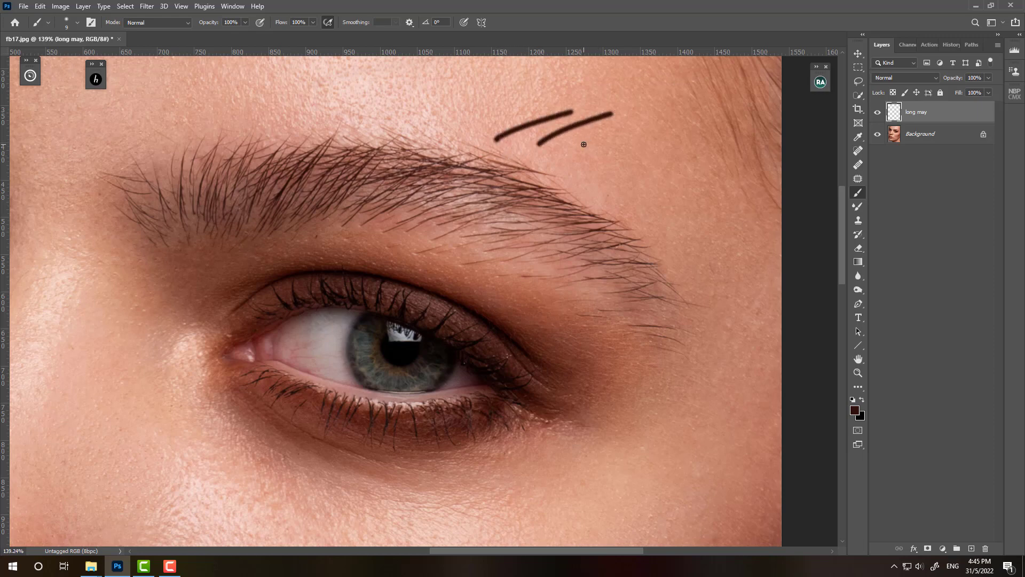
{"action": "left_click_drag", "start_coordinate": [582, 144], "coordinate": [643, 124]}
{"action": "mouse_move", "coordinate": [574, 165]}
{"action": "left_mouse_down"}
{"action": "mouse_move", "coordinate": [616, 152]}
{"action": "mouse_move", "coordinate": [646, 165]}
{"action": "left_mouse_up"}
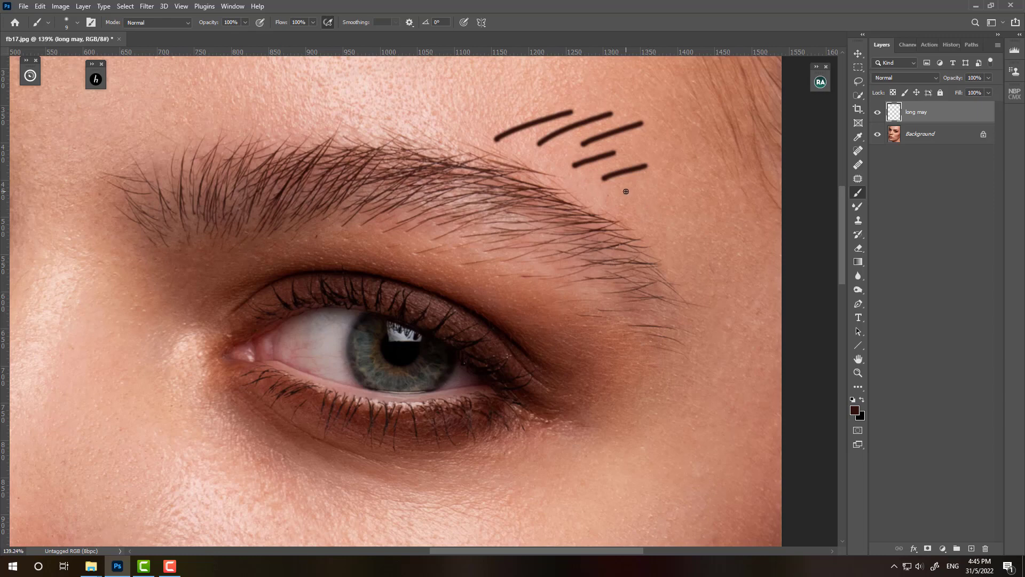
{"action": "key", "text": "ctrl+z"}
{"action": "key", "text": "ctrl+z"}
{"action": "key", "text": "ctrl+z"}
{"action": "key", "text": "ctrl+z"}
{"action": "key", "text": "ctrl+z"}
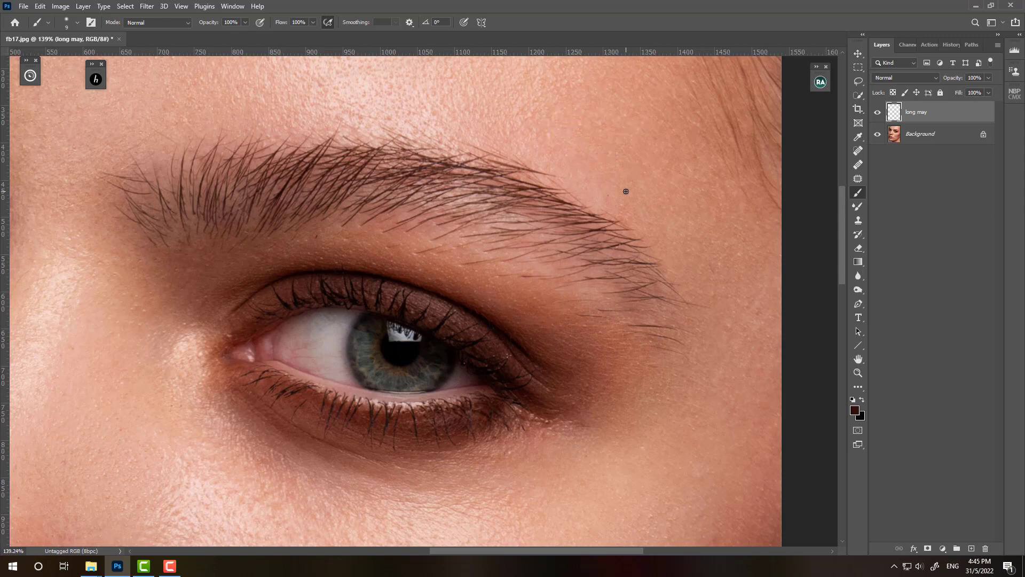
Enable Shape Dynamics for the 9 px soft brush and collapse the brush settings
{"action": "left_click", "coordinate": [91, 22]}
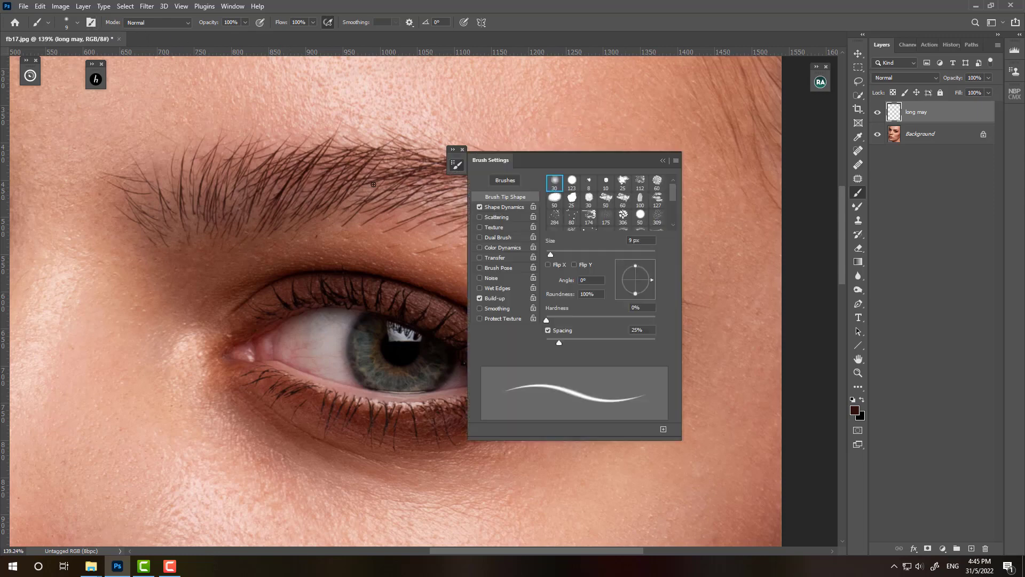
{"action": "left_click", "coordinate": [479, 207]}
{"action": "left_click", "coordinate": [662, 161]}
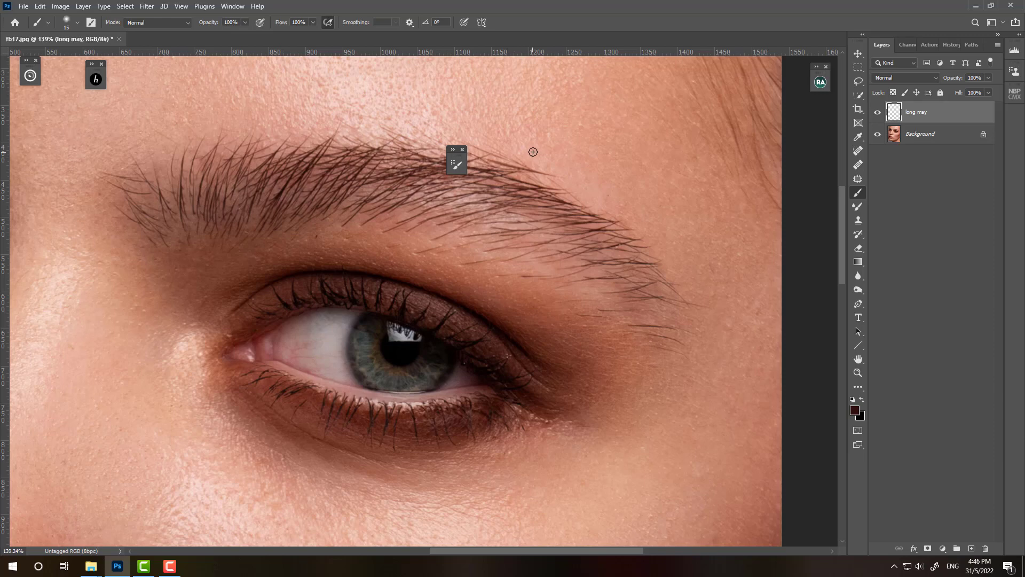
Adjust the brush size and paint thin tapered test hairs on the skin above the eyebrow's tail
{"action": "key", "text": "bracketright"}
{"action": "key", "text": "bracketright"}
{"action": "key", "text": "bracketright"}
{"action": "key", "text": "bracketright"}
{"action": "left_click_drag", "start_coordinate": [573, 172], "coordinate": [614, 134]}
{"action": "left_click_drag", "start_coordinate": [594, 165], "coordinate": [620, 145]}
{"action": "mouse_move", "coordinate": [606, 182]}
{"action": "left_mouse_down"}
{"action": "mouse_move", "coordinate": [637, 153]}
{"action": "mouse_move", "coordinate": [631, 175]}
{"action": "left_mouse_up"}
{"action": "mouse_move", "coordinate": [568, 157]}
{"action": "left_mouse_down"}
{"action": "mouse_move", "coordinate": [588, 139]}
{"action": "mouse_move", "coordinate": [590, 119]}
{"action": "left_mouse_up"}
{"action": "mouse_move", "coordinate": [536, 159]}
{"action": "left_mouse_down"}
{"action": "mouse_move", "coordinate": [569, 143]}
{"action": "mouse_move", "coordinate": [580, 99]}
{"action": "left_mouse_up"}
{"action": "left_click_drag", "start_coordinate": [621, 135], "coordinate": [637, 121]}
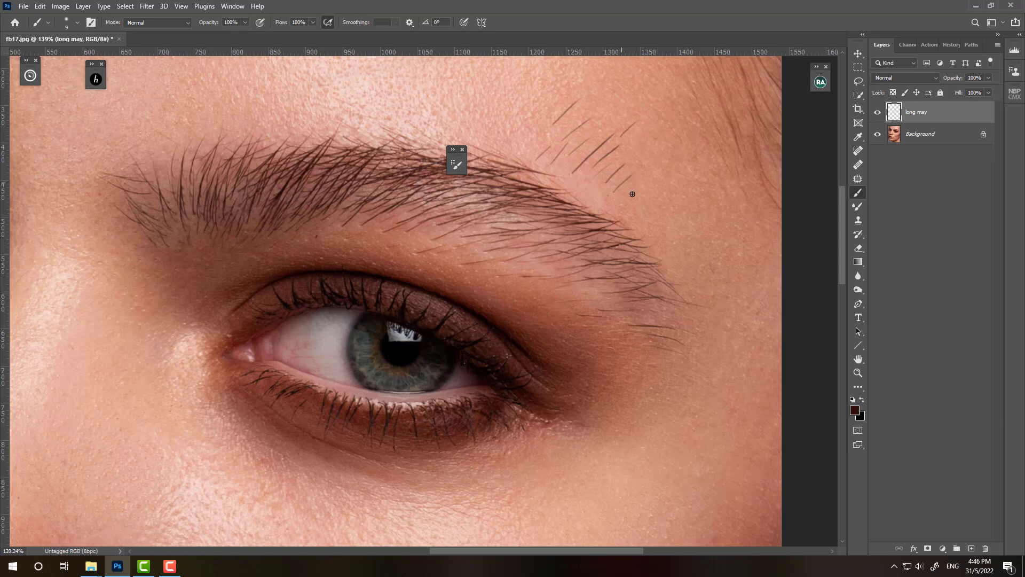
{"action": "mouse_move", "coordinate": [660, 215]}
{"action": "left_mouse_down"}
{"action": "mouse_move", "coordinate": [676, 175]}
{"action": "mouse_move", "coordinate": [660, 143]}
{"action": "left_mouse_up"}
{"action": "left_click_drag", "start_coordinate": [636, 175], "coordinate": [651, 128]}
{"action": "left_click_drag", "start_coordinate": [633, 212], "coordinate": [642, 180]}
Undo all the tapered test hairs above the eyebrow
{"action": "key", "text": "ctrl+z"}
{"action": "key", "text": "ctrl+z"}
{"action": "key", "text": "ctrl+z"}
{"action": "key", "text": "ctrl+z"}
{"action": "key", "text": "ctrl+z"}
{"action": "key", "text": "ctrl+z"}
{"action": "key", "text": "ctrl+z"}
{"action": "key", "text": "ctrl+z"}
{"action": "key", "text": "ctrl+z"}
{"action": "key", "text": "ctrl+z"}
{"action": "key", "text": "ctrl+z"}
{"action": "key", "text": "ctrl+z"}
{"action": "key", "text": "ctrl+z"}
{"action": "key", "text": "ctrl+z"}
{"action": "key", "text": "ctrl+z"}
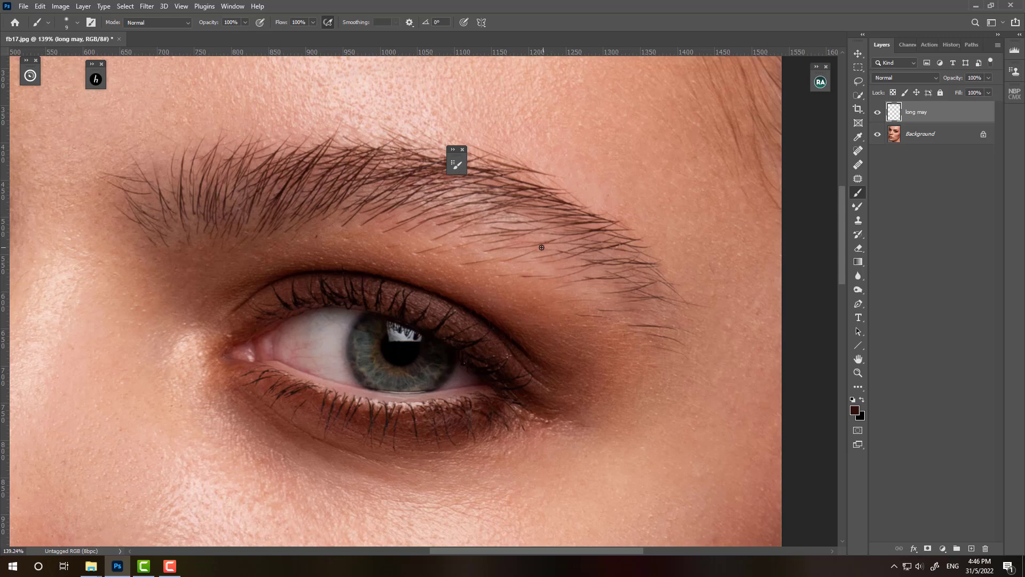
Rotate the canvas view to about -57°, close the floating brush settings icon, and return to the Brush tool
{"action": "key", "text": "r"}
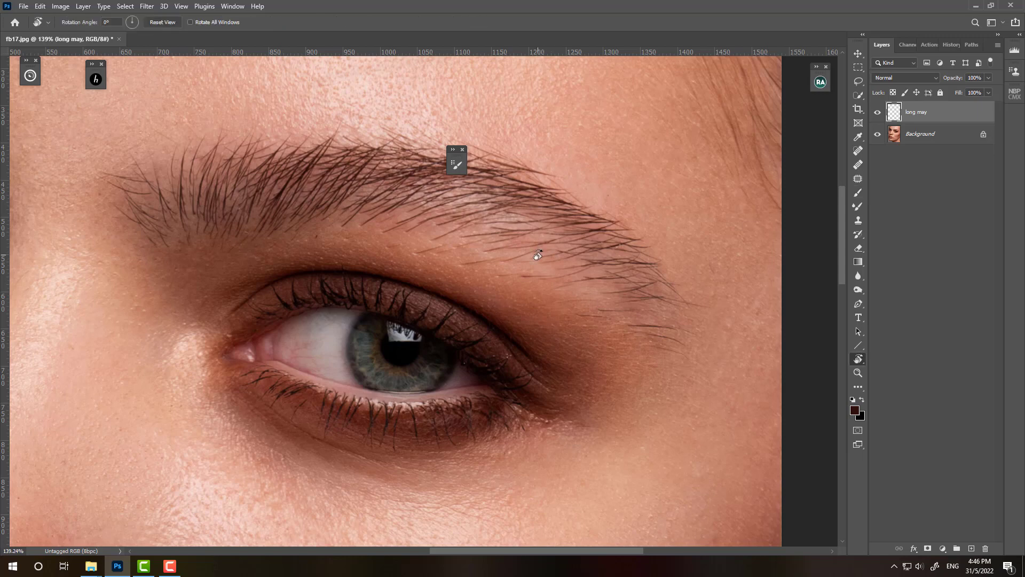
{"action": "left_click_drag", "start_coordinate": [517, 222], "coordinate": [412, 227]}
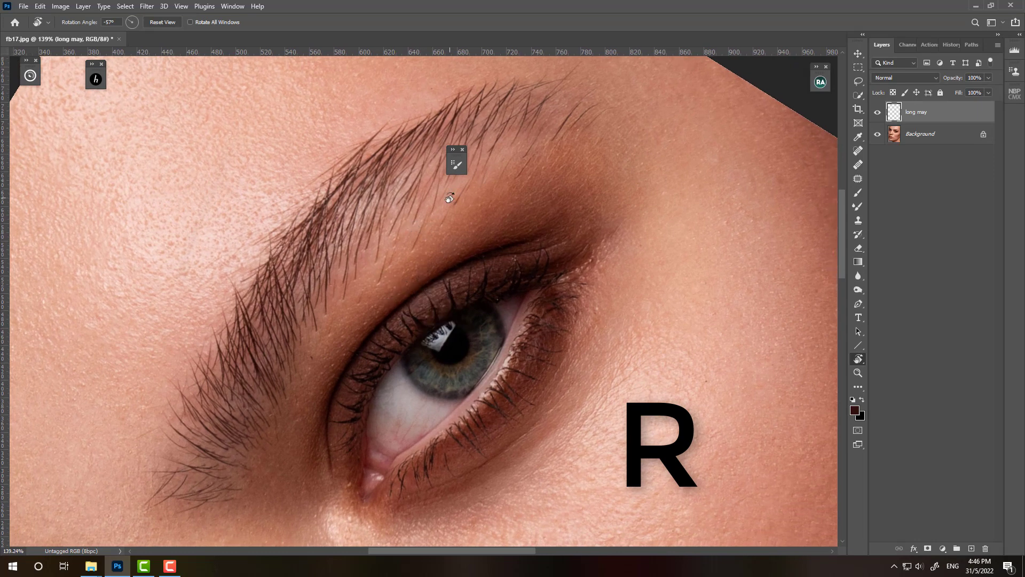
{"action": "left_click", "coordinate": [462, 149]}
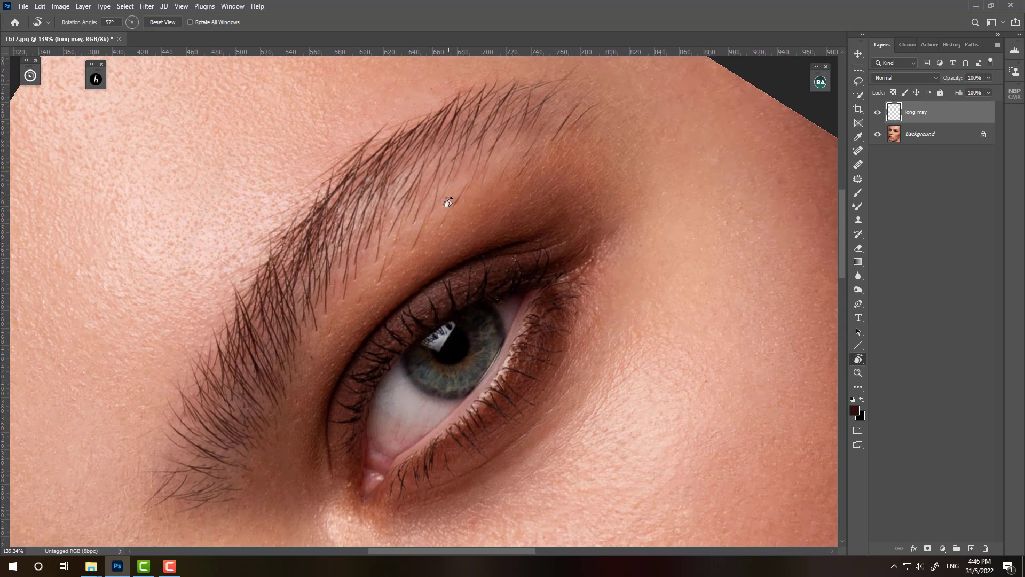
{"action": "key", "text": "b"}
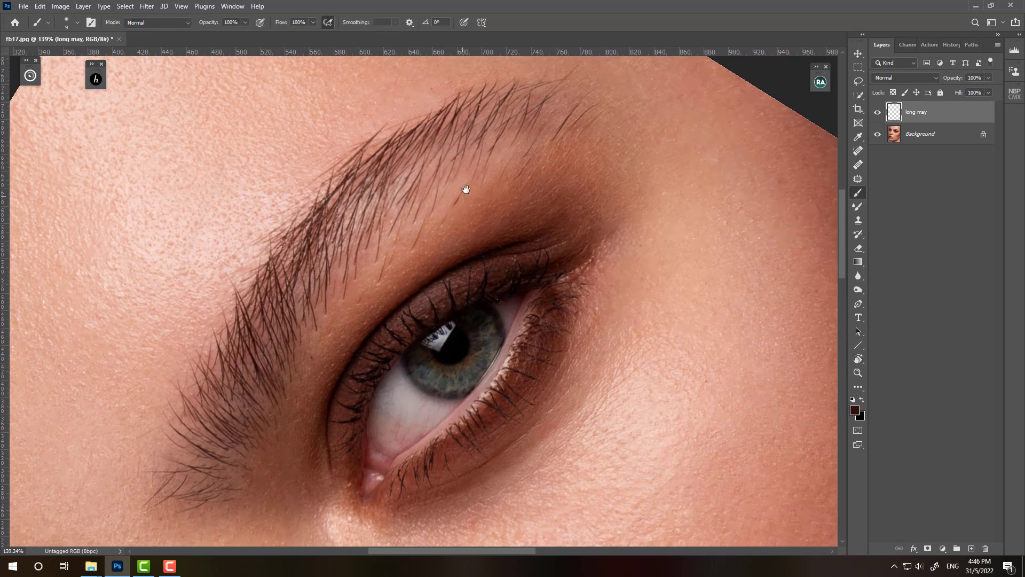
{"action": "left_click_drag", "start_coordinate": [466, 187], "coordinate": [466, 232]}
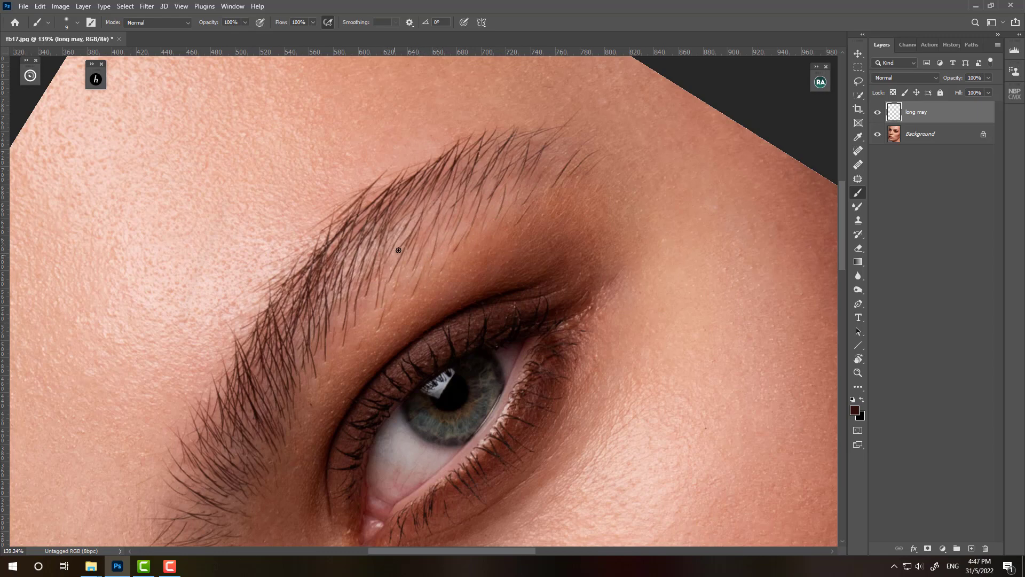
Paint thin tapered hairs along the sparse lower edge of the eyebrow on the "long may" layer, following the natural growth direction
{"action": "mouse_move", "coordinate": [435, 264]}
{"action": "left_mouse_down"}
{"action": "mouse_move", "coordinate": [454, 203]}
{"action": "mouse_move", "coordinate": [475, 215]}
{"action": "left_mouse_up"}
{"action": "left_click_drag", "start_coordinate": [547, 172], "coordinate": [557, 149]}
{"action": "left_click_drag", "start_coordinate": [517, 188], "coordinate": [528, 172]}
{"action": "left_click_drag", "start_coordinate": [501, 224], "coordinate": [515, 190]}
{"action": "left_click_drag", "start_coordinate": [446, 254], "coordinate": [456, 221]}
{"action": "mouse_move", "coordinate": [363, 329]}
{"action": "left_mouse_down"}
{"action": "mouse_move", "coordinate": [376, 279]}
{"action": "mouse_move", "coordinate": [371, 291]}
{"action": "left_mouse_up"}
{"action": "mouse_move", "coordinate": [340, 361]}
{"action": "left_mouse_down"}
{"action": "mouse_move", "coordinate": [351, 318]}
{"action": "mouse_move", "coordinate": [342, 316]}
{"action": "mouse_move", "coordinate": [405, 270]}
{"action": "mouse_move", "coordinate": [402, 234]}
{"action": "mouse_move", "coordinate": [429, 235]}
{"action": "left_mouse_up"}
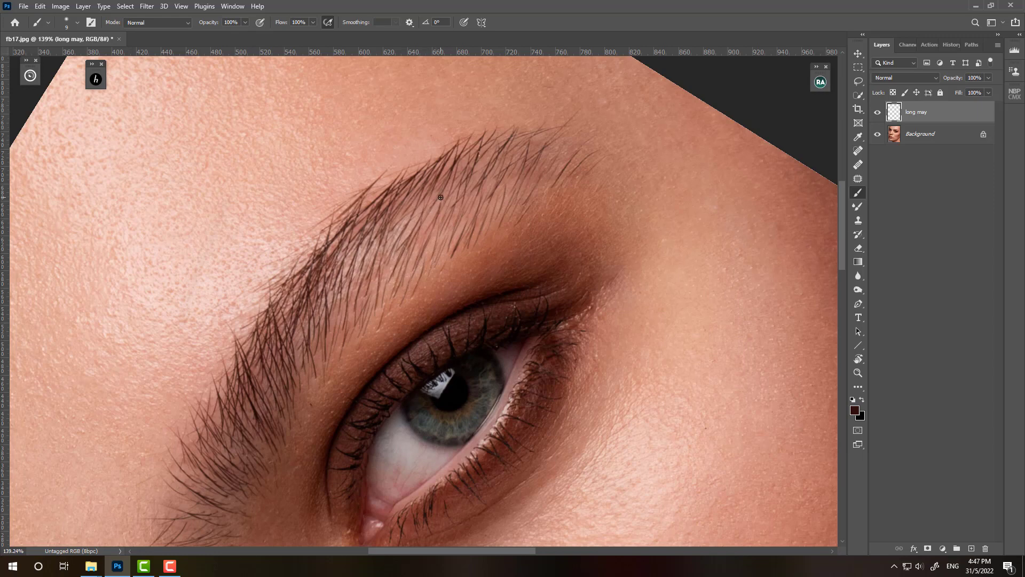
{"action": "key", "text": "Escape"}
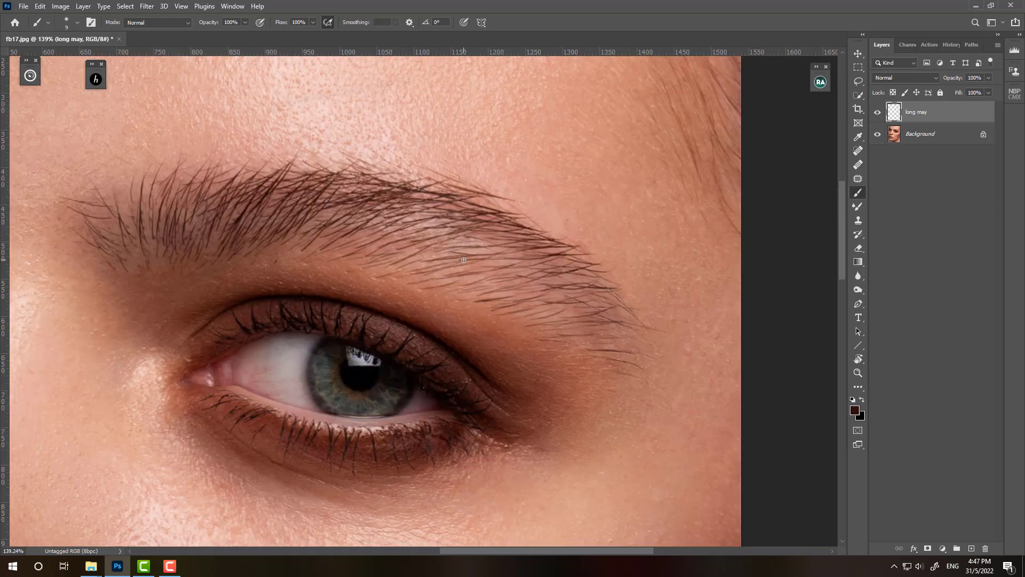
Apply a Gaussian Blur with a 0.2 pixel radius to the painted hairs on the "long may" layer
{"action": "left_click", "coordinate": [145, 6]}
{"action": "mouse_move", "coordinate": [163, 143]}
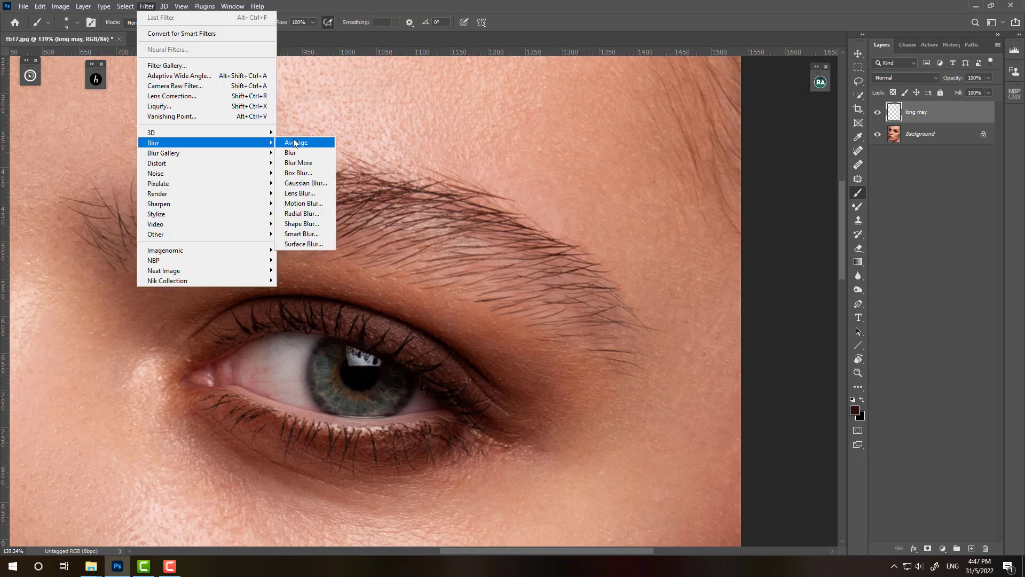
{"action": "left_click", "coordinate": [306, 183]}
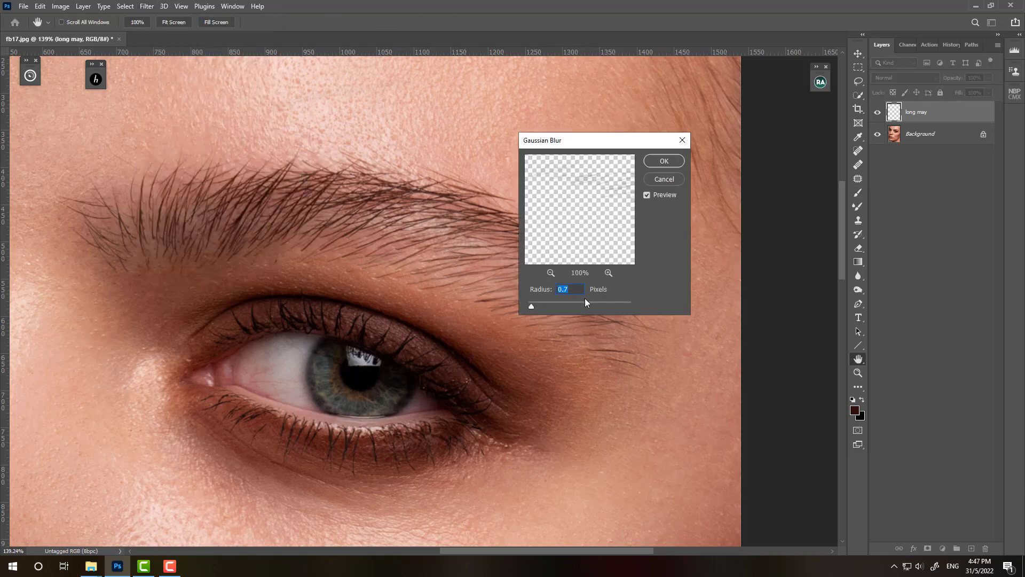
{"action": "left_click", "coordinate": [646, 195]}
{"action": "left_click_drag", "start_coordinate": [568, 290], "coordinate": [550, 289]}
{"action": "type", "text": "0.2"}
{"action": "left_click", "coordinate": [664, 161]}
{"action": "key", "text": "b"}
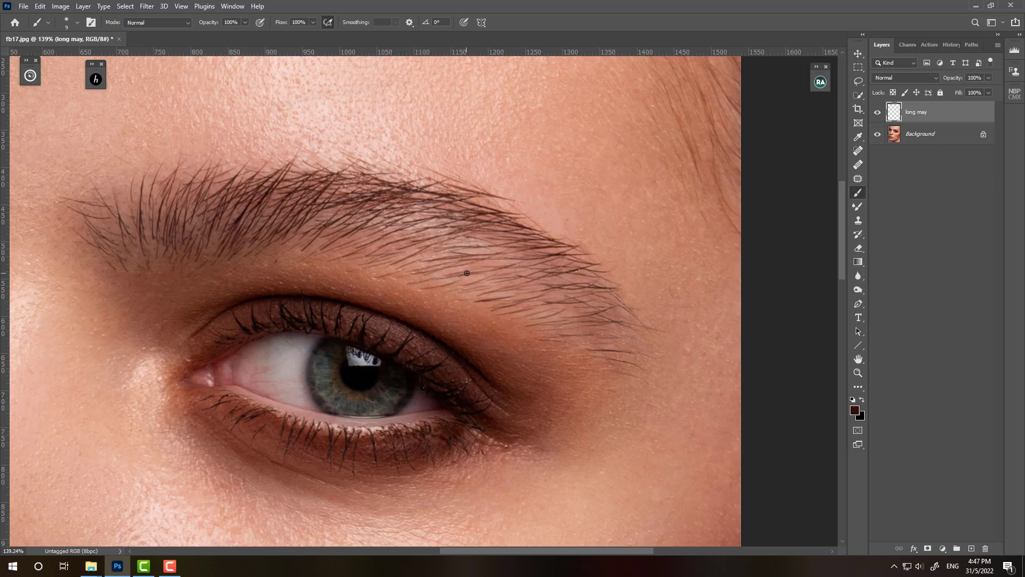
Add 0.5% monochromatic noise with Gaussian distribution to the "long may" layer
{"action": "left_click", "coordinate": [147, 6]}
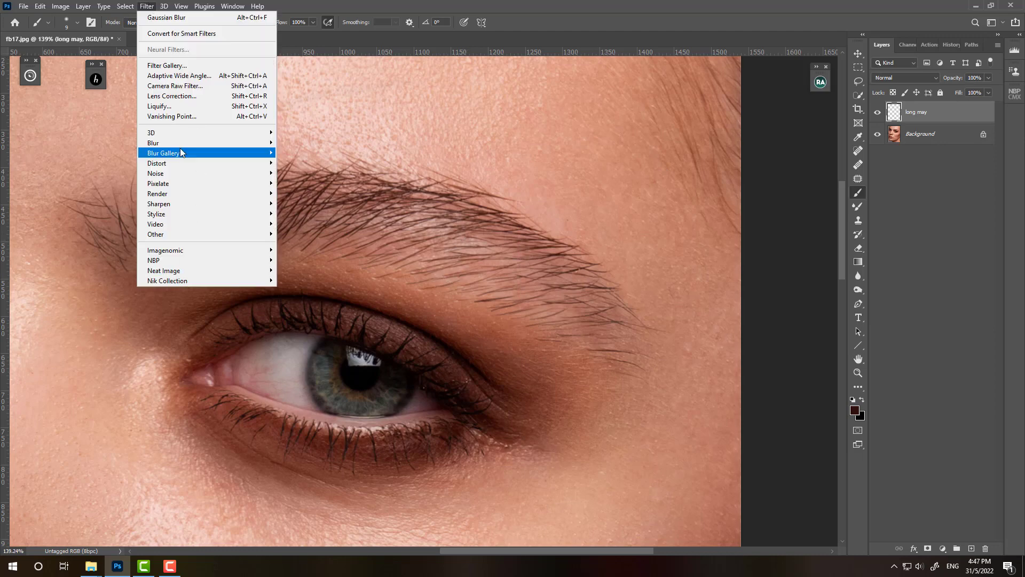
{"action": "mouse_move", "coordinate": [171, 174]}
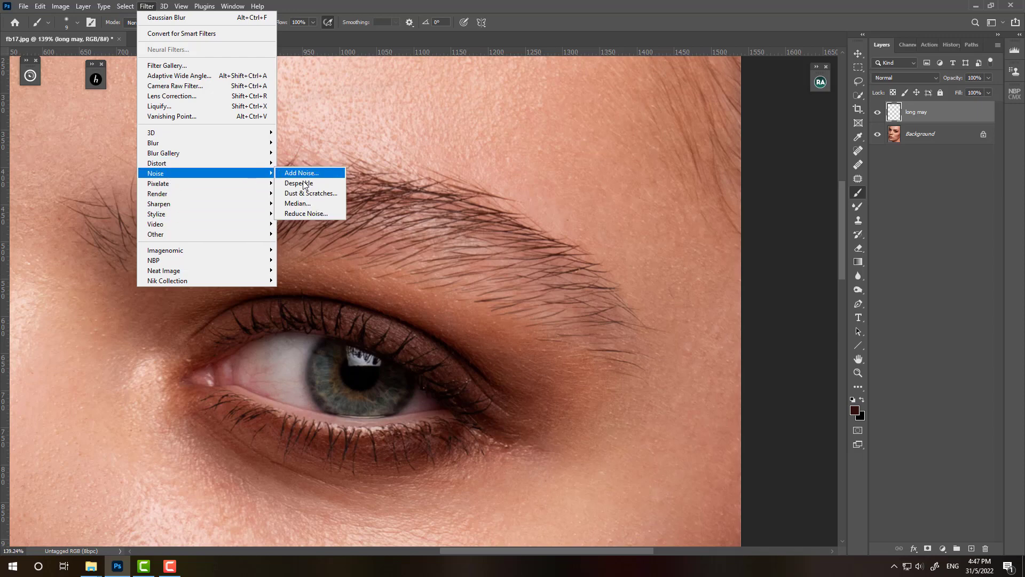
{"action": "left_click", "coordinate": [307, 176]}
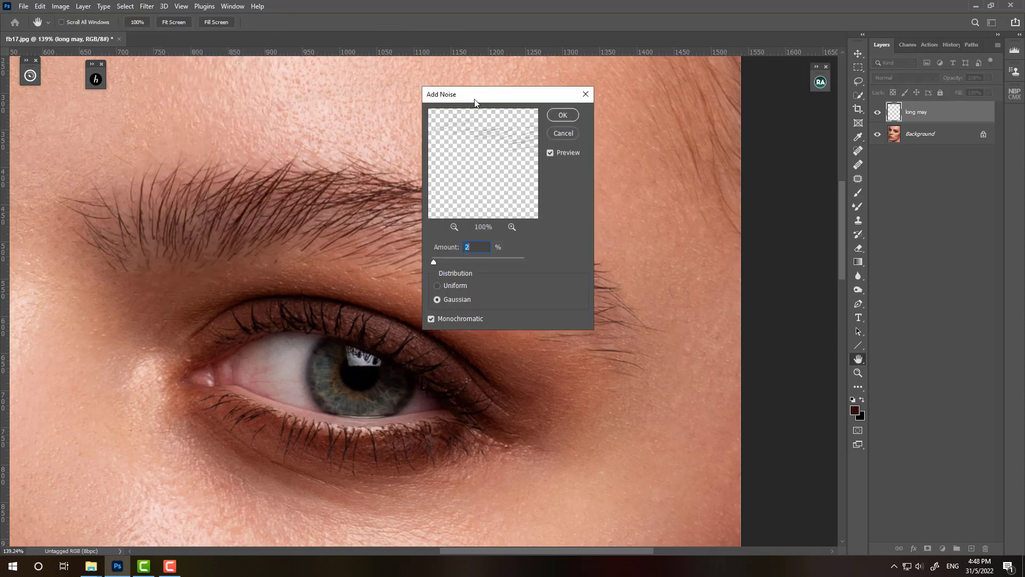
{"action": "left_click_drag", "start_coordinate": [475, 103], "coordinate": [594, 92]}
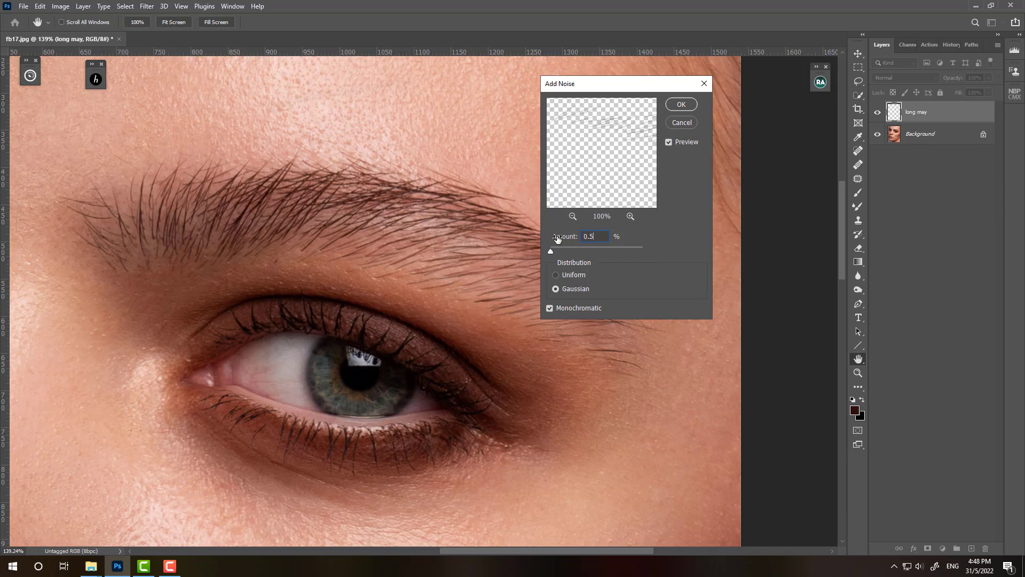
{"action": "left_click", "coordinate": [680, 105]}
{"action": "key", "text": "b"}
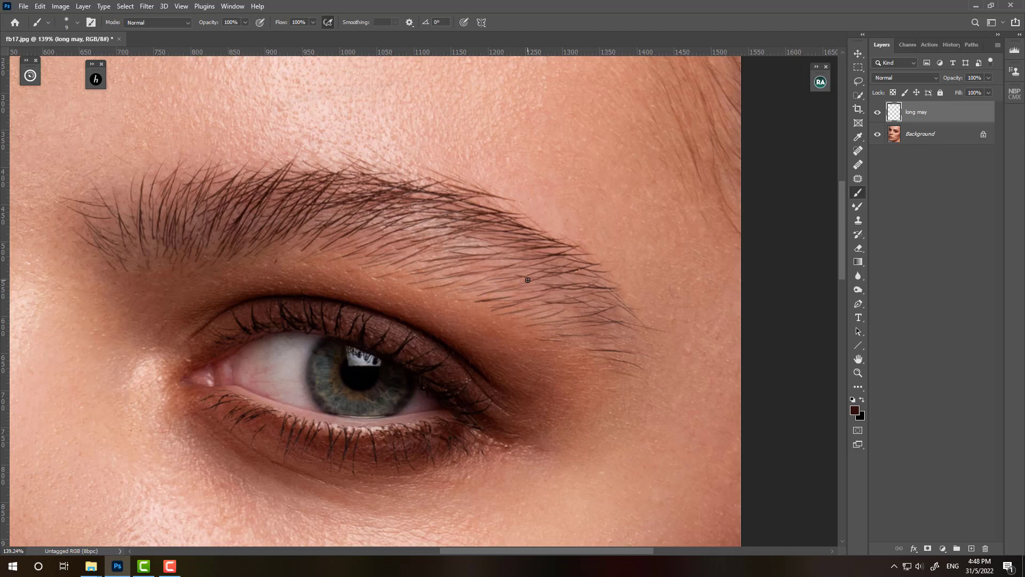
Compare the eyebrow with the "long may" layer at 100% opacity shown and hidden, and examine the whole face
{"action": "left_click", "coordinate": [958, 79]}
{"action": "left_click_drag", "start_coordinate": [960, 81], "coordinate": [1014, 77]}
{"action": "left_click", "coordinate": [878, 113]}
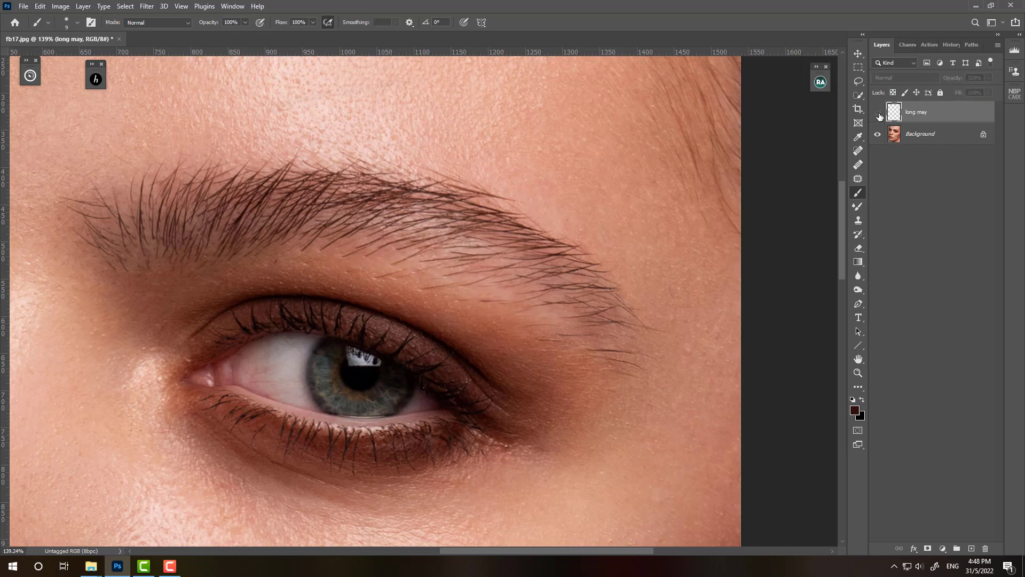
{"action": "left_click", "coordinate": [879, 113]}
{"action": "left_click", "coordinate": [878, 113]}
{"action": "left_click", "coordinate": [878, 113]}
{"action": "left_click", "coordinate": [878, 114]}
{"action": "left_click", "coordinate": [878, 113]}
{"action": "scroll", "coordinate": [574, 199], "scroll_direction": "down", "scroll_amount": 1}
{"action": "scroll", "coordinate": [574, 199], "scroll_direction": "down", "scroll_amount": 5}
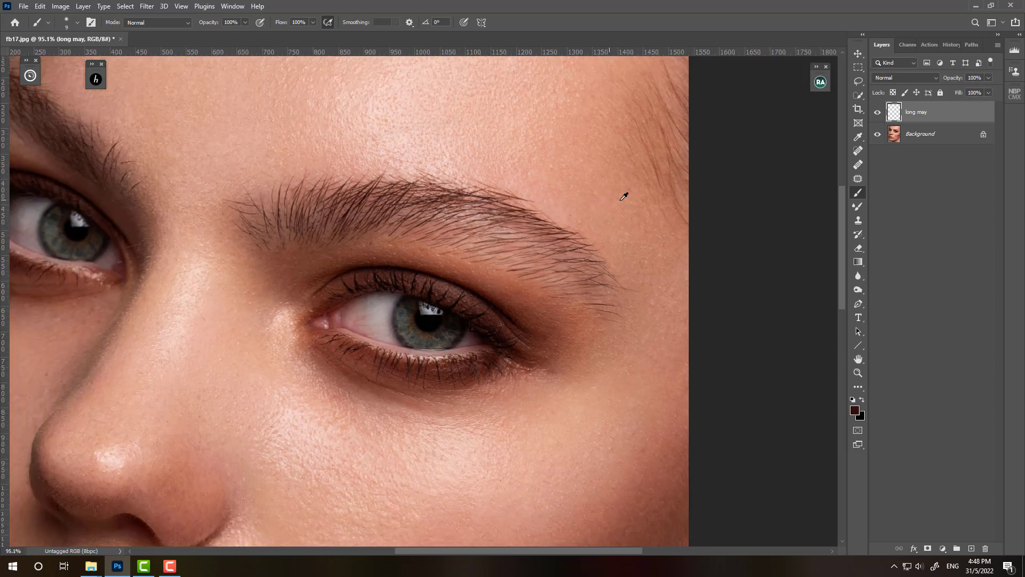
{"action": "scroll", "coordinate": [653, 183], "scroll_direction": "down", "scroll_amount": 2}
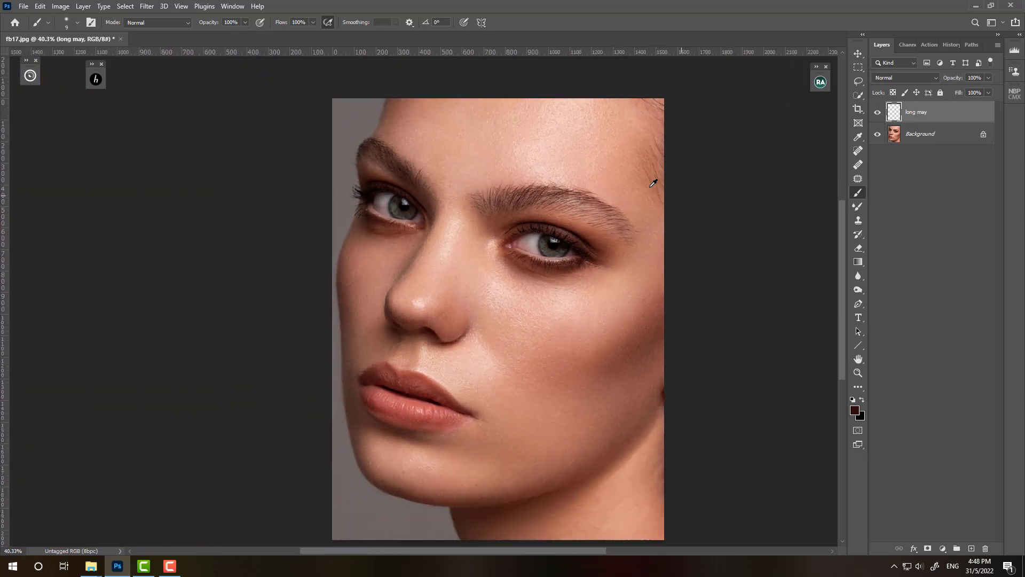